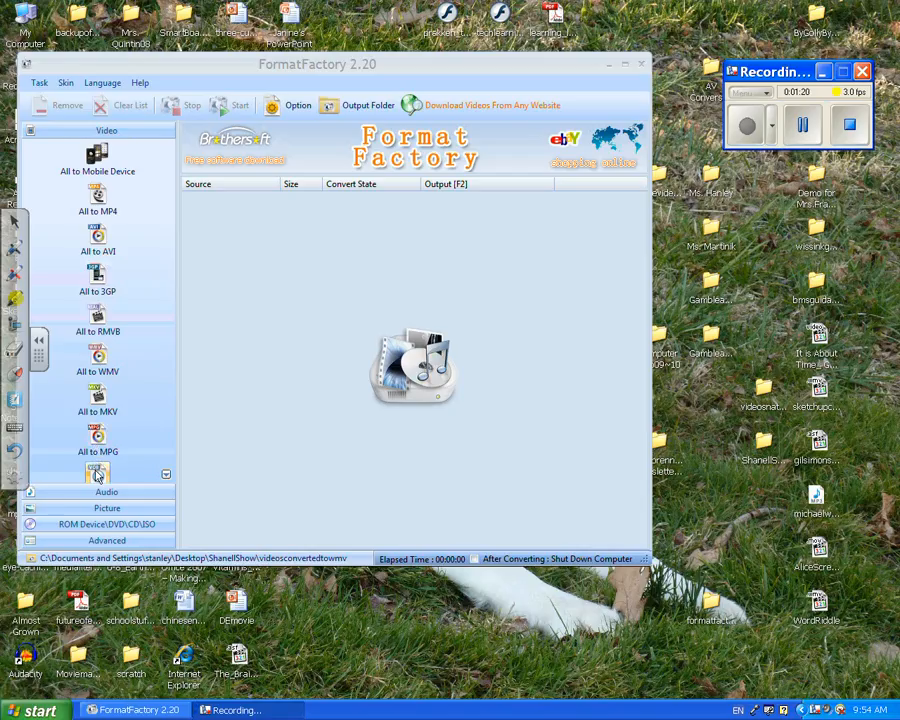
Set up an All to WMV conversion with the videosconvertedtowmv folder inside formatfactorydemo on the desktop as the output folder
click(87, 354)
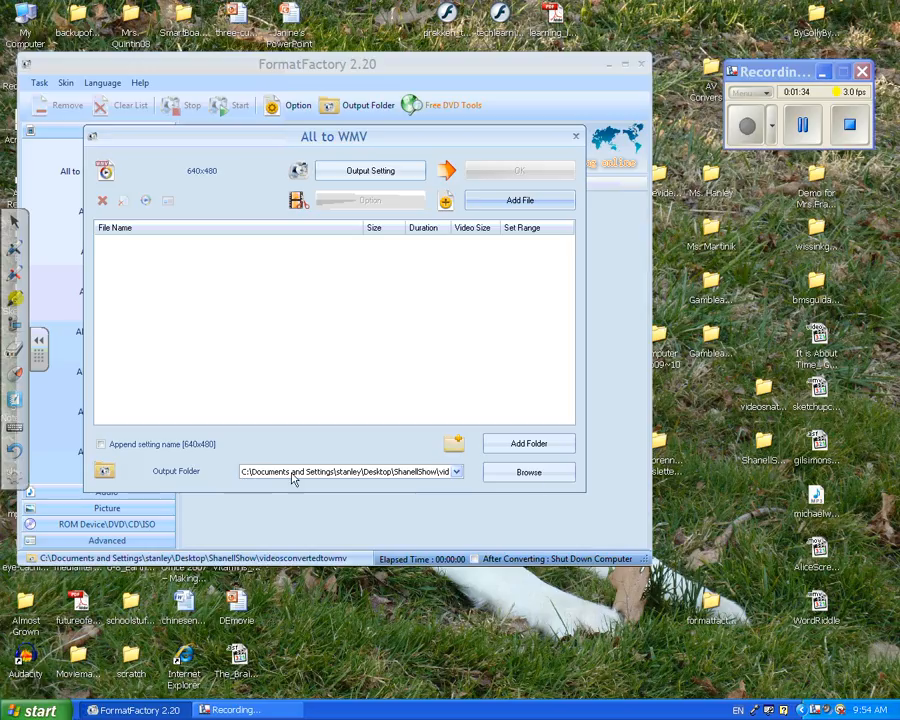
click(527, 474)
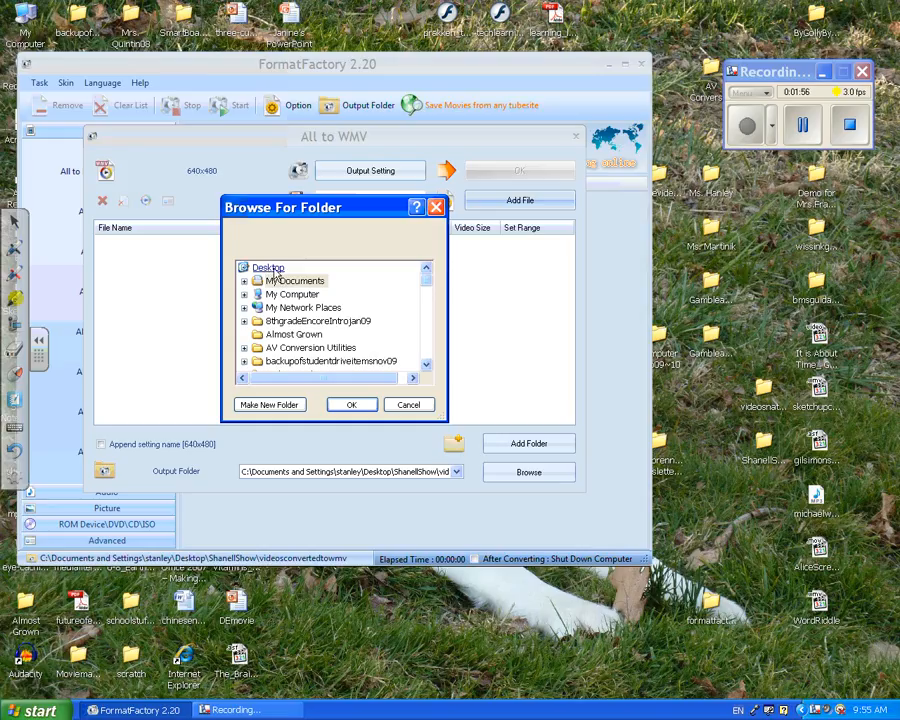
click(427, 368)
click(427, 368)
click(427, 368)
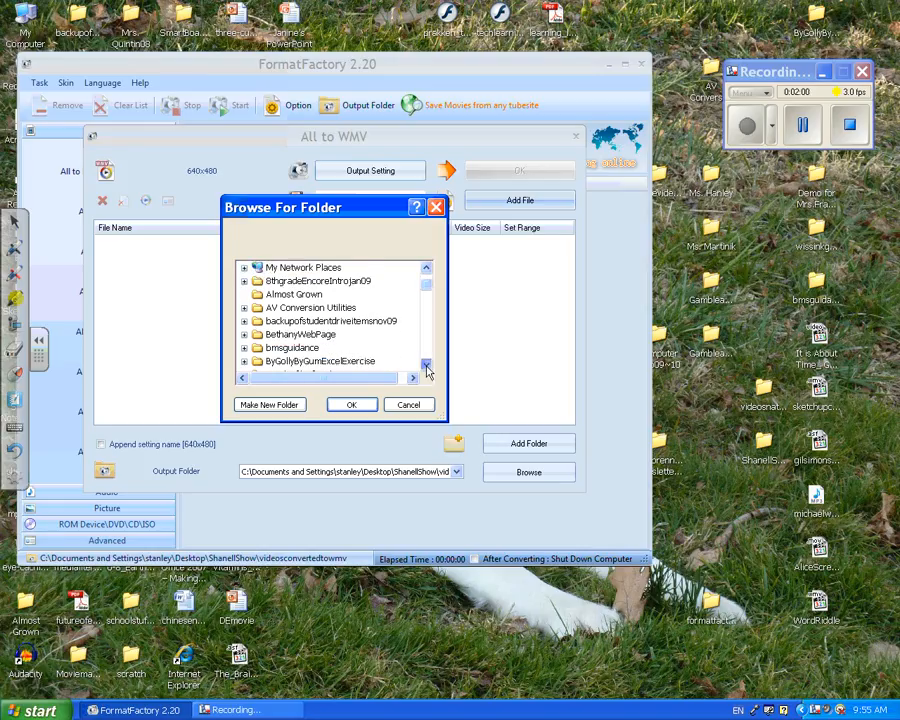
click(427, 368)
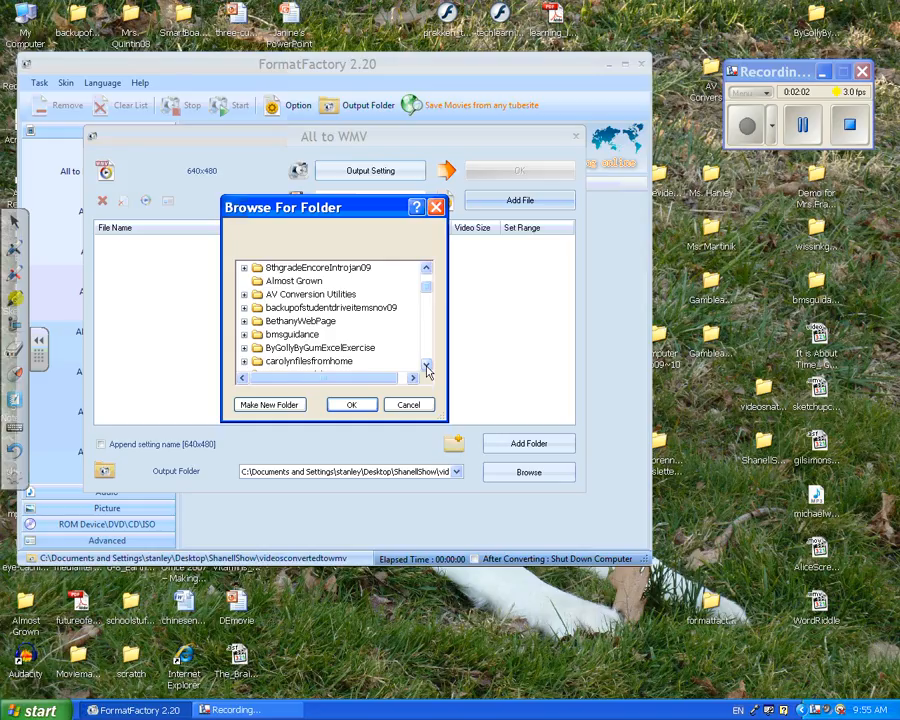
click(427, 368)
click(427, 368)
click(427, 368)
click(427, 368)
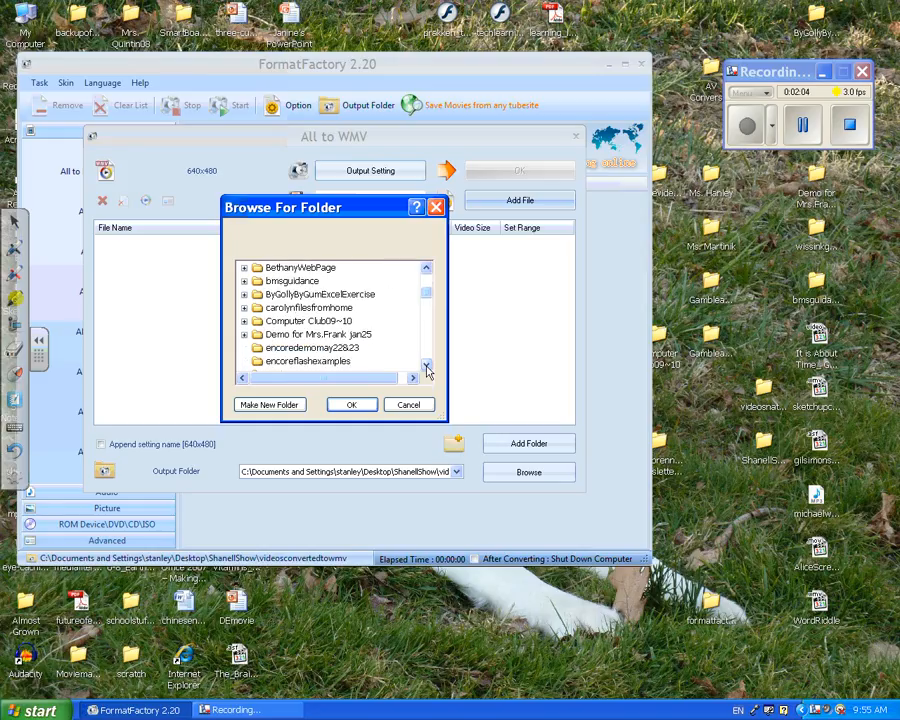
click(427, 368)
click(427, 368)
click(427, 368)
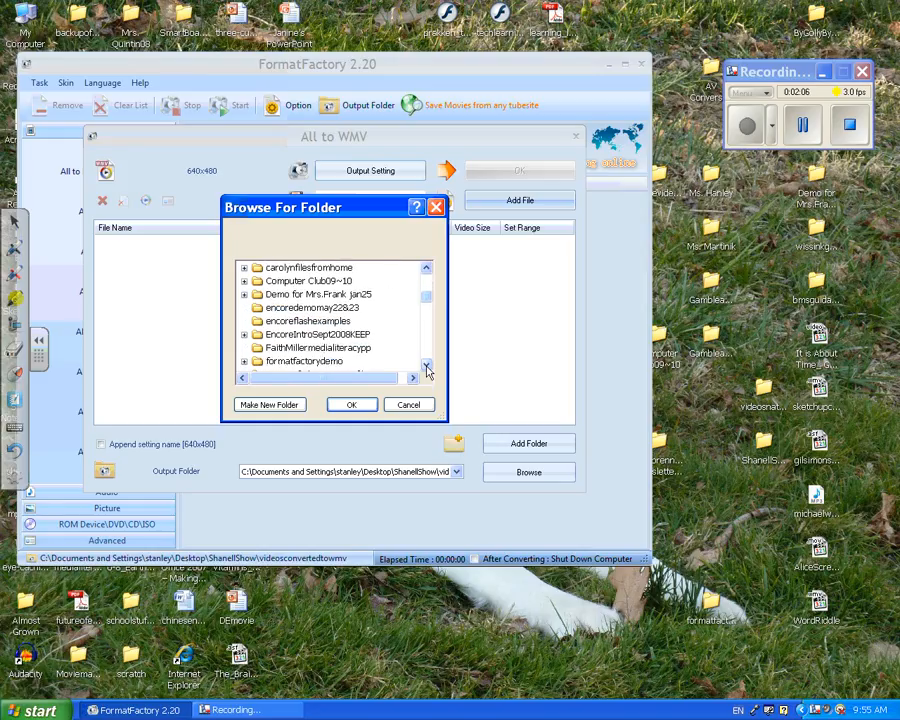
double_click(330, 364)
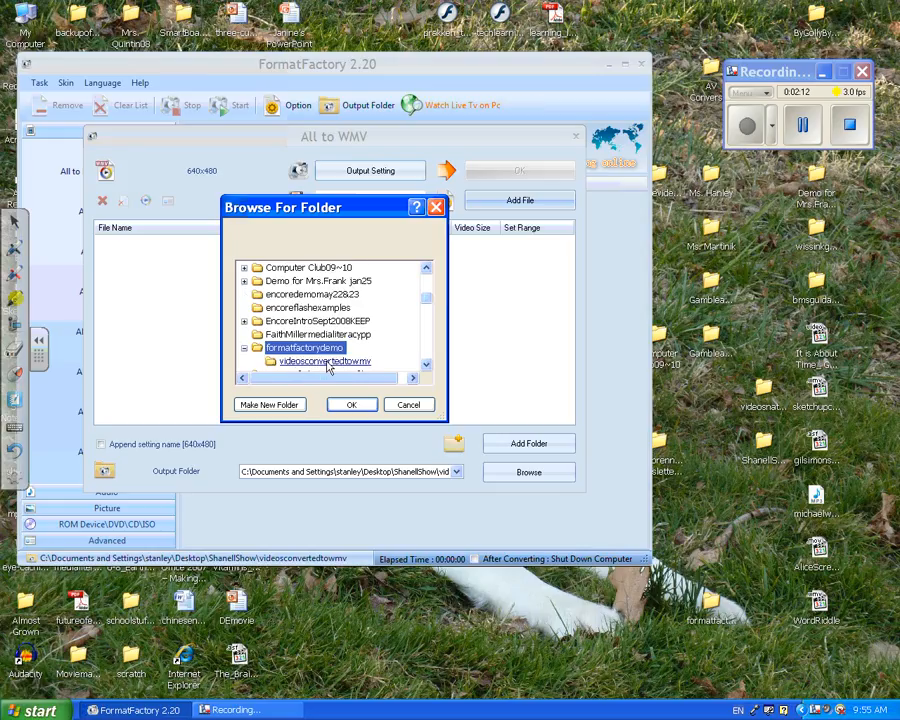
click(327, 364)
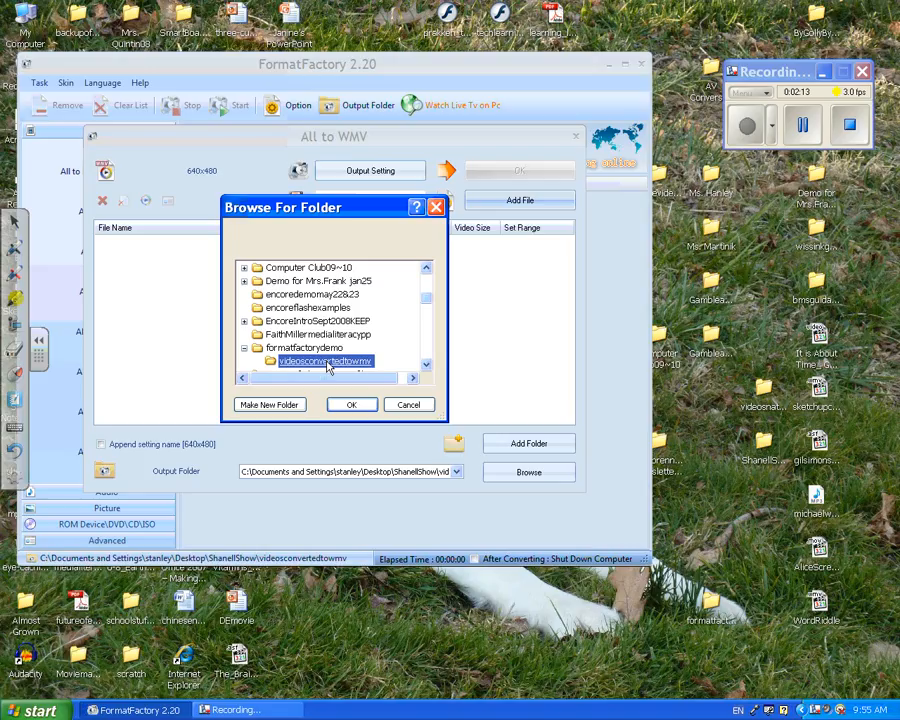
click(360, 406)
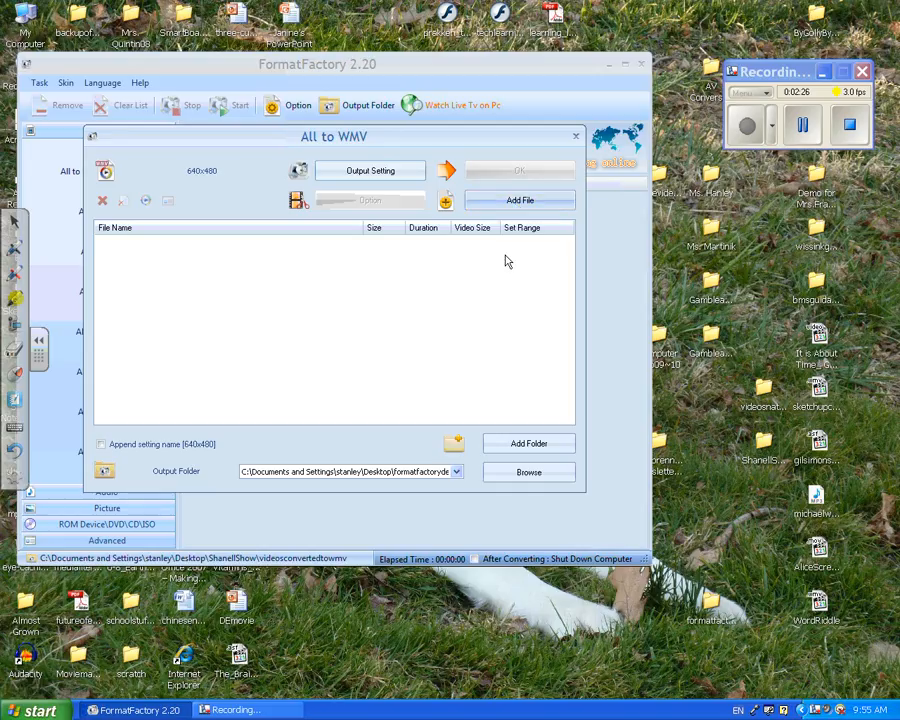
click(500, 204)
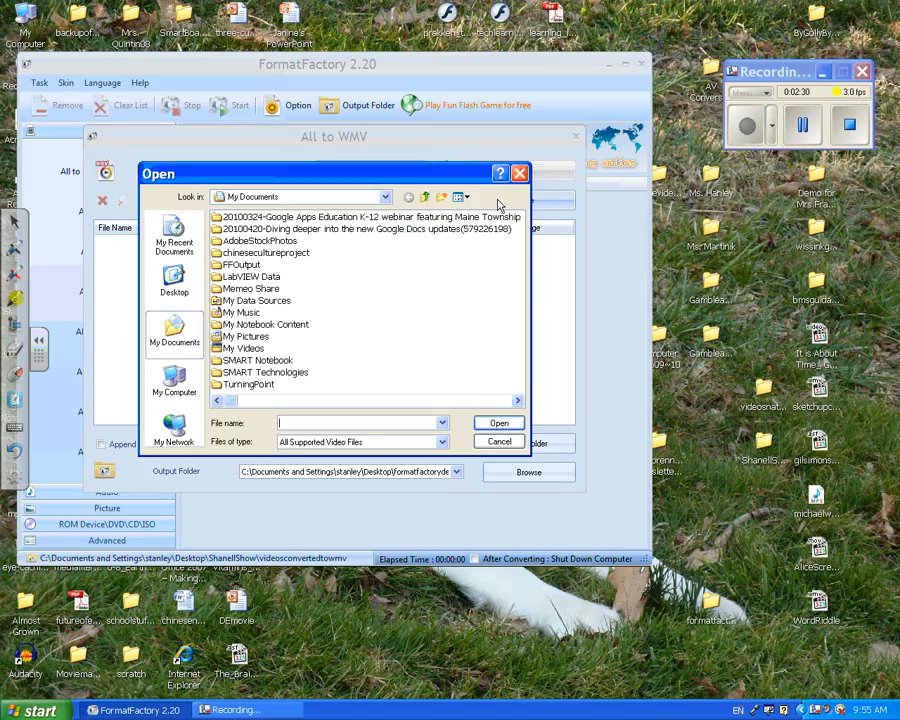
click(174, 282)
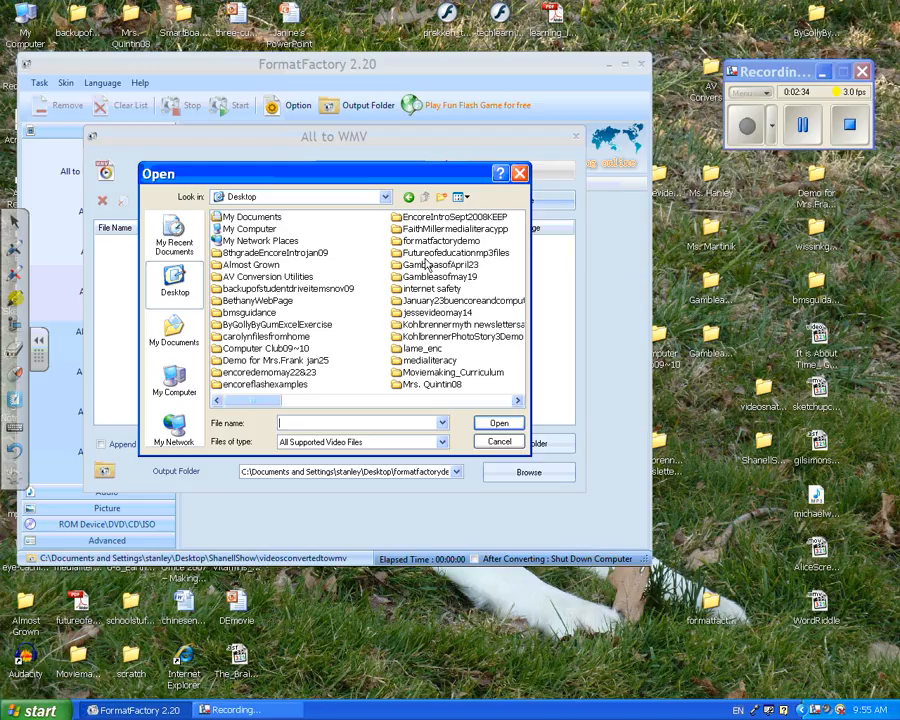
click(430, 242)
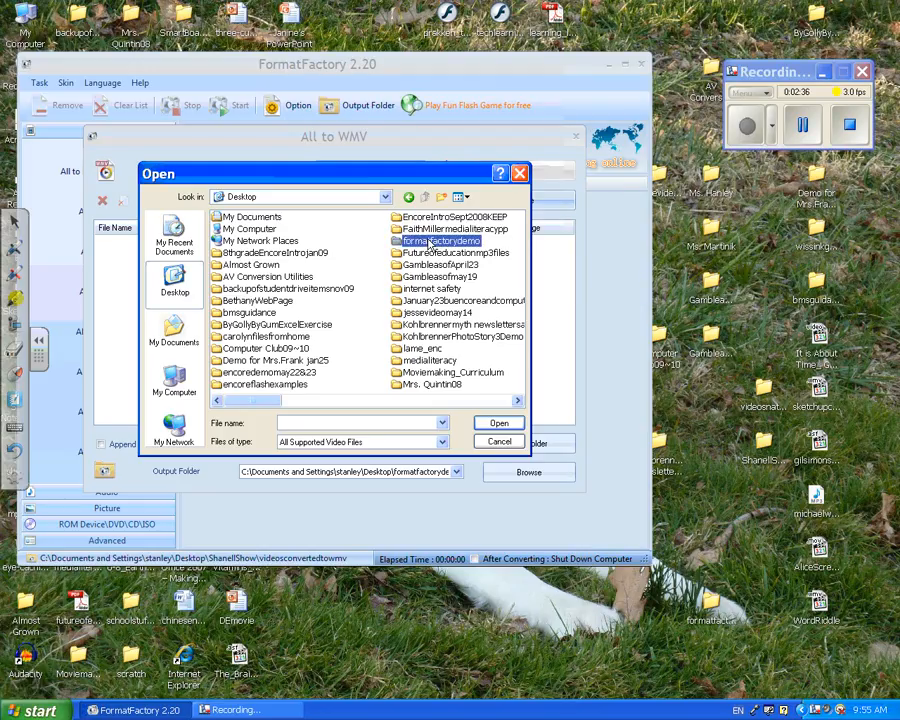
click(497, 423)
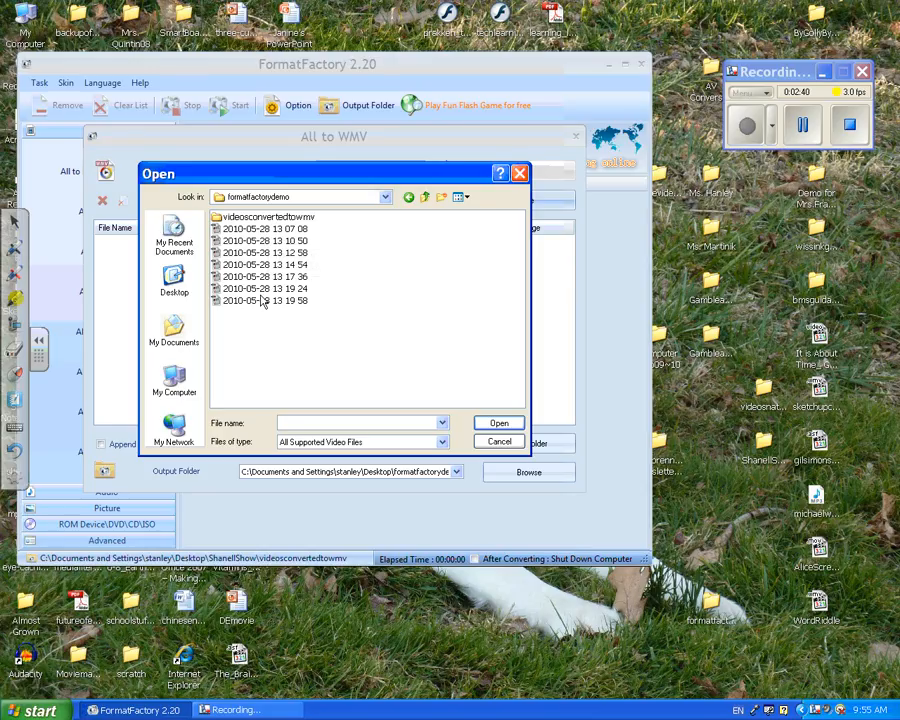
click(258, 230)
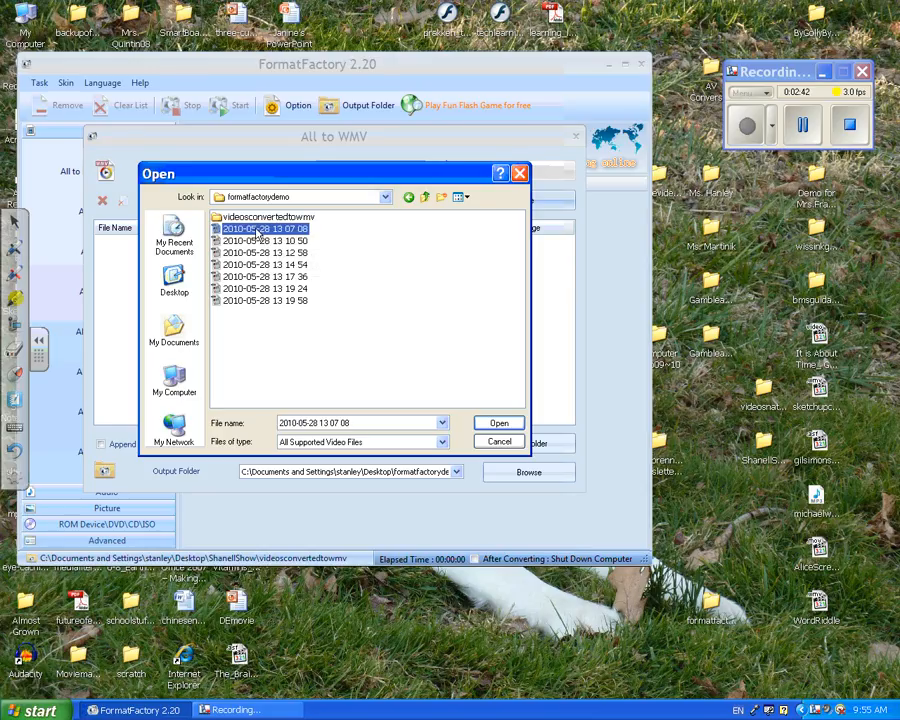
shift+click(262, 300)
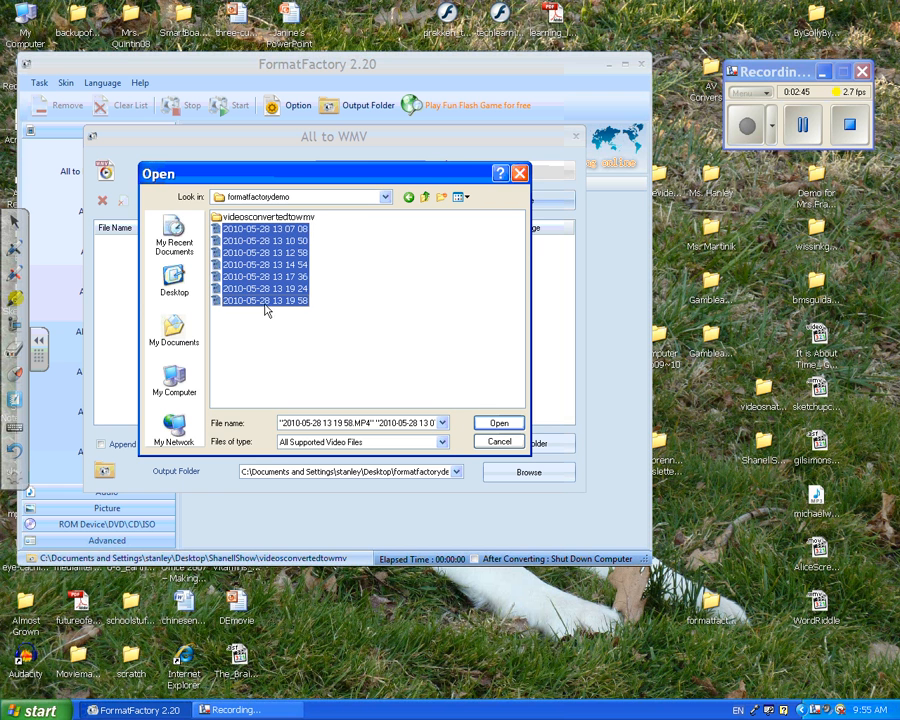
click(490, 423)
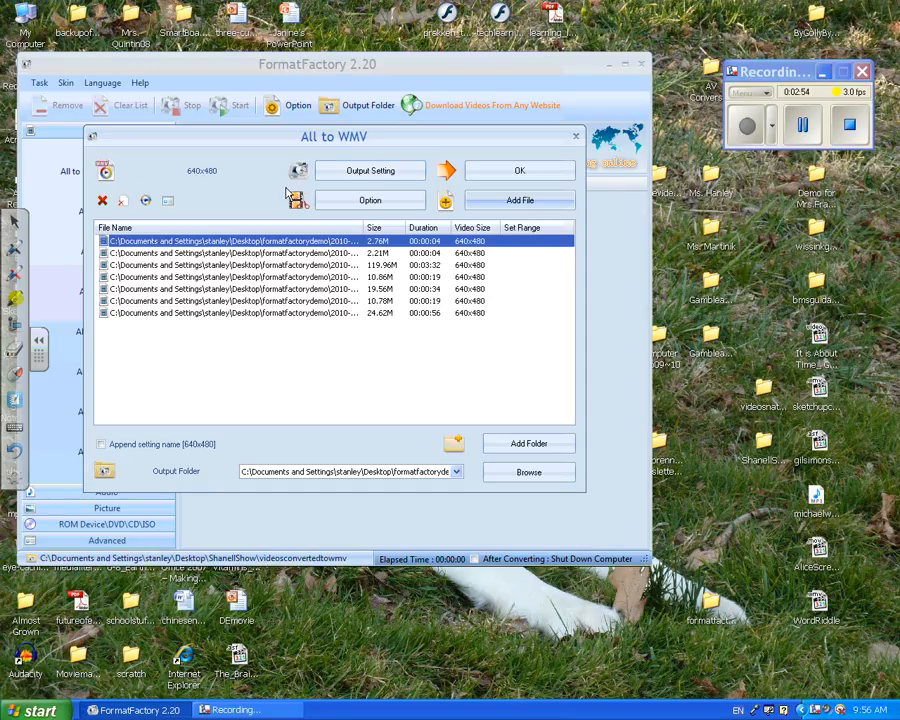
Review the profile choices in the WMV output settings and confirm the 640x480 profile
click(367, 177)
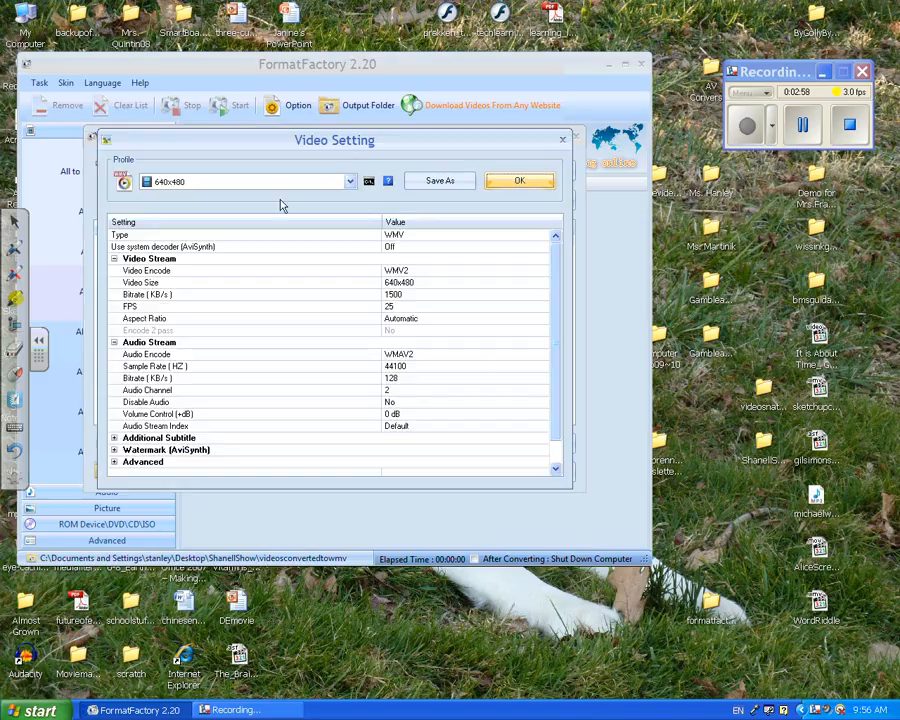
drag(562, 358, 565, 326)
click(350, 181)
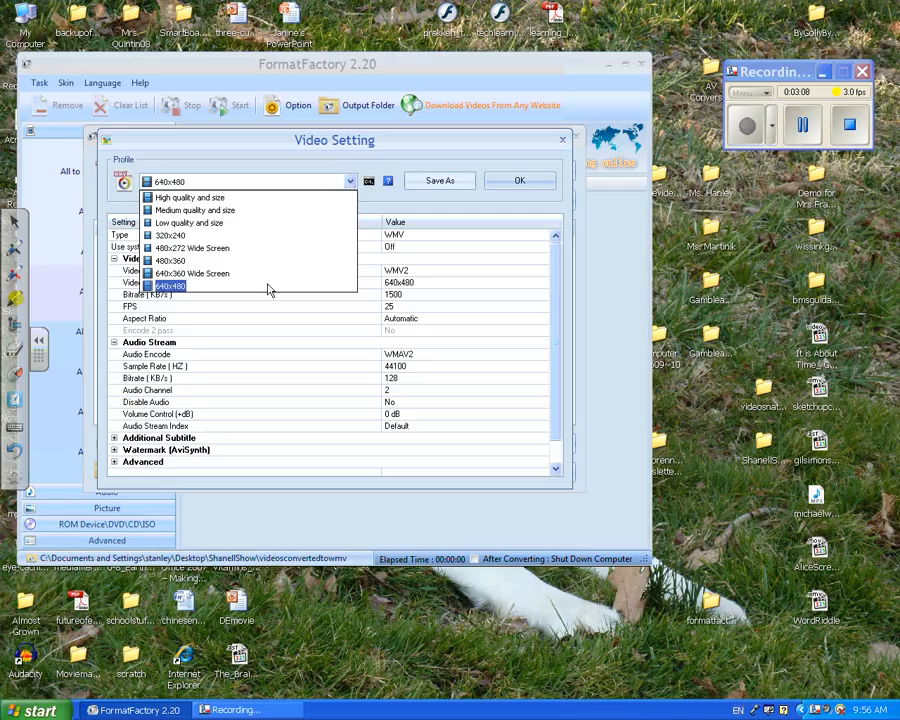
click(361, 201)
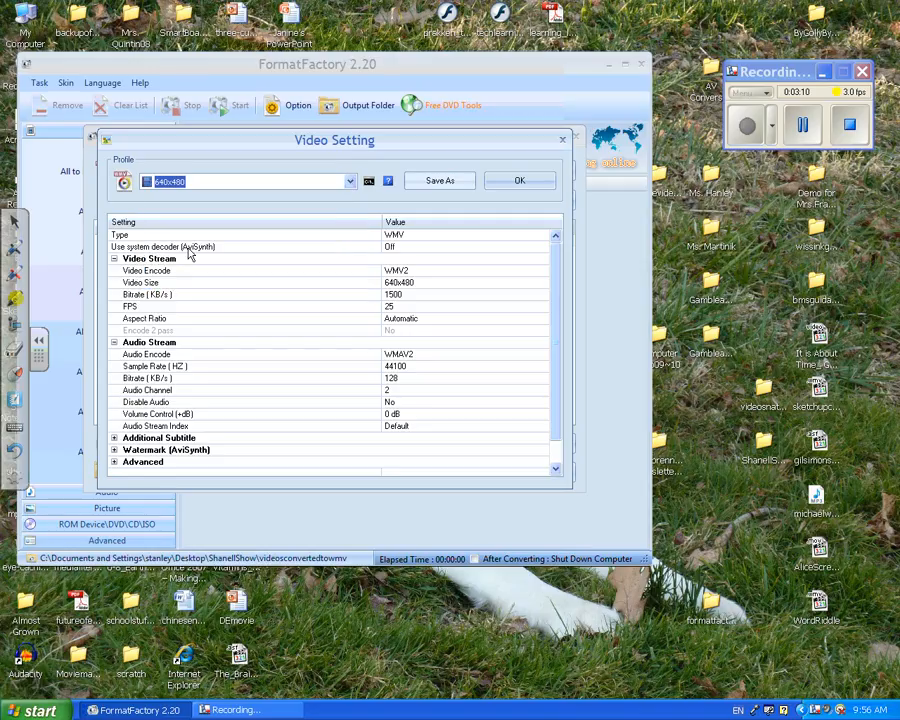
click(512, 182)
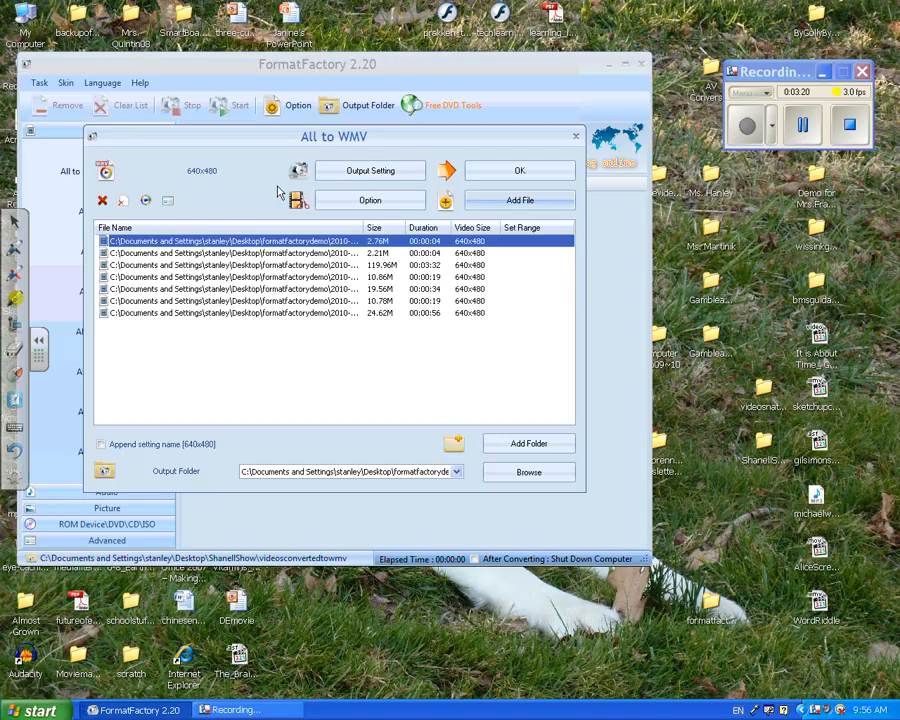
Accept the WMV conversion setup and start converting all the queued videos
click(478, 177)
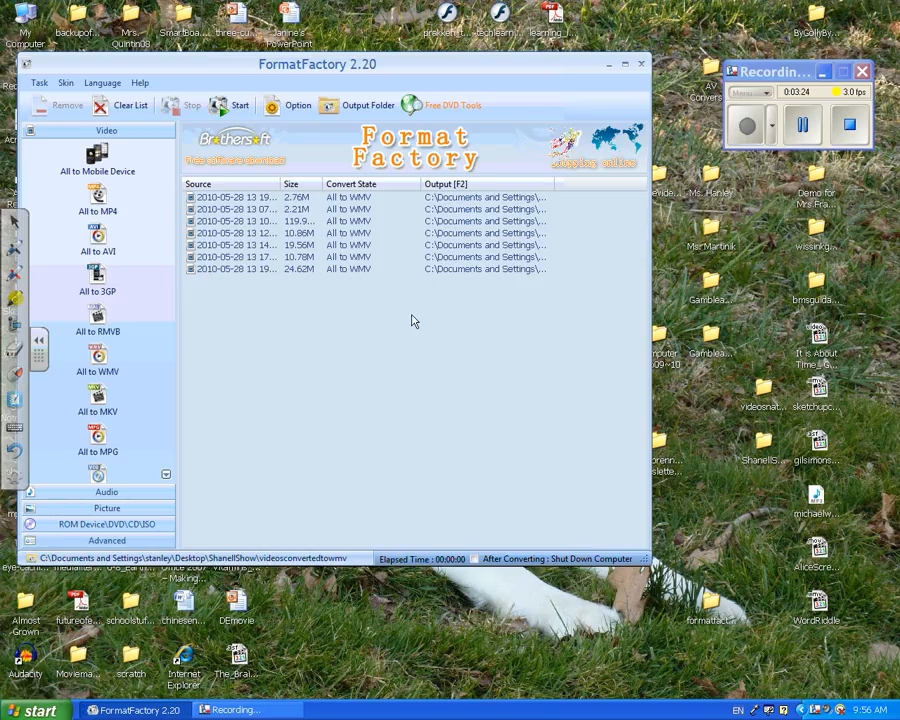
click(224, 108)
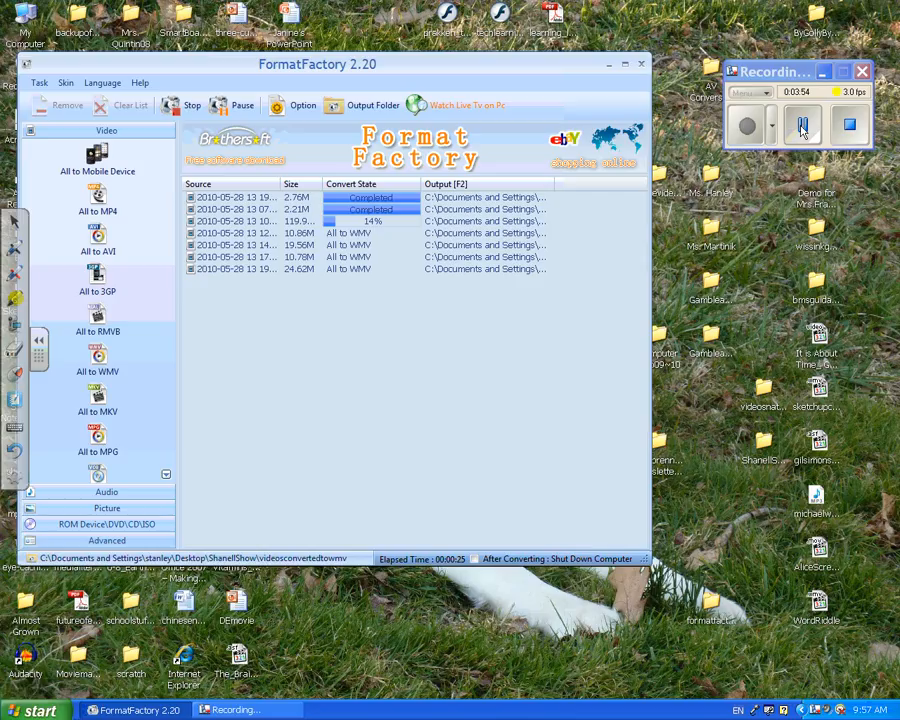
click(802, 128)
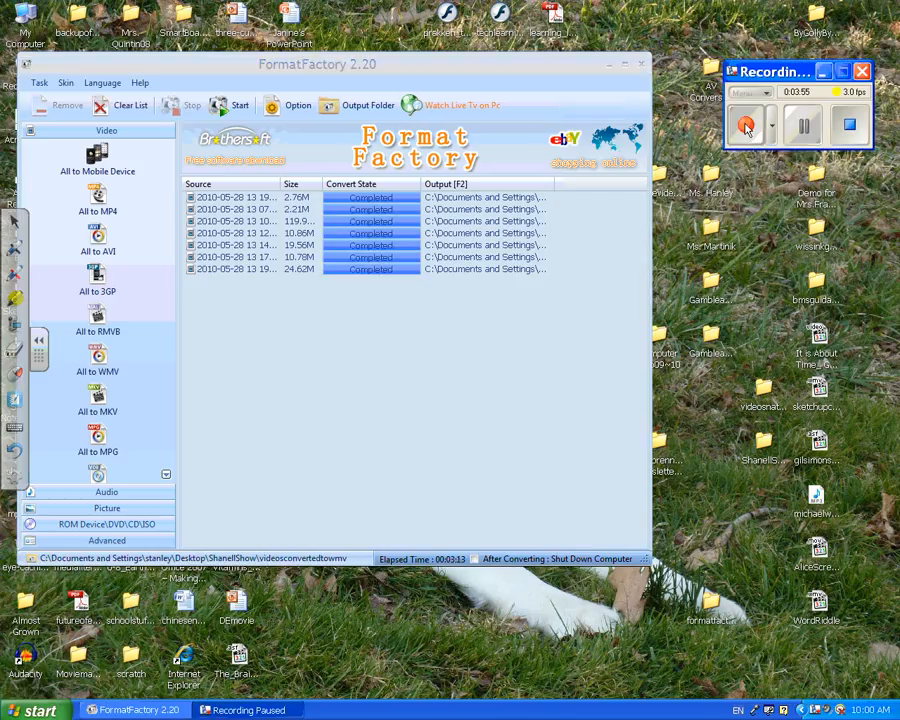
click(746, 128)
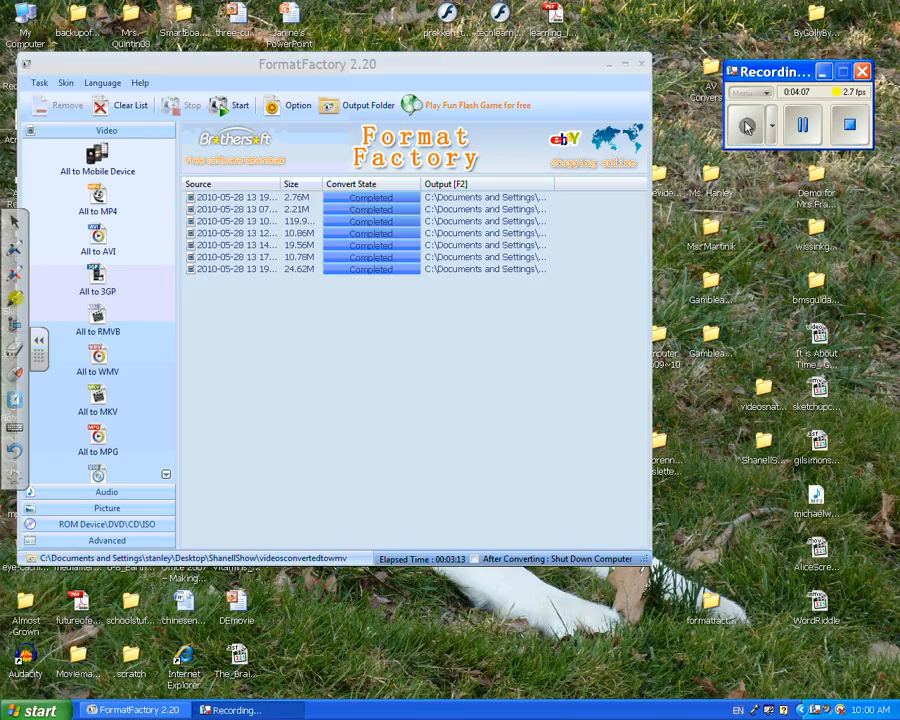
Close the converter and examine the converted files in the videosconvertedtowmv folder inside formatfactorydemo on the desktop
click(641, 68)
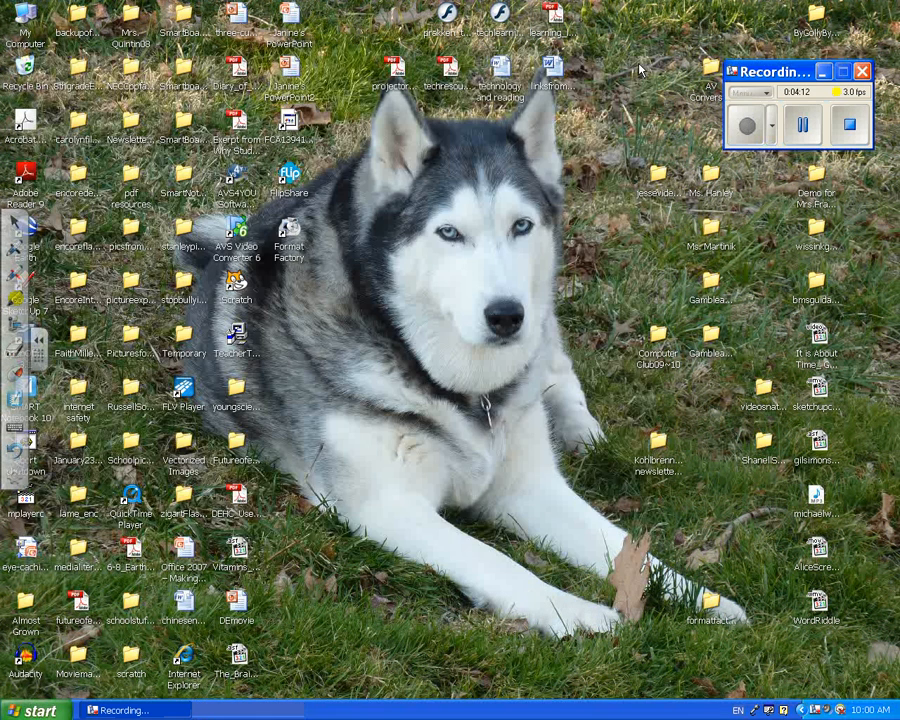
double_click(712, 606)
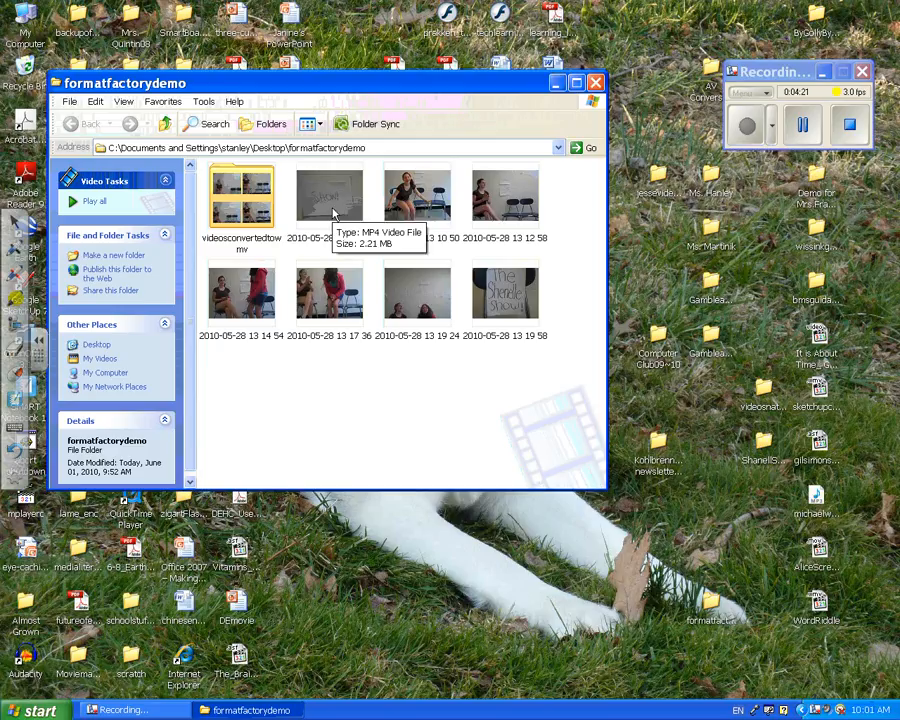
double_click(229, 204)
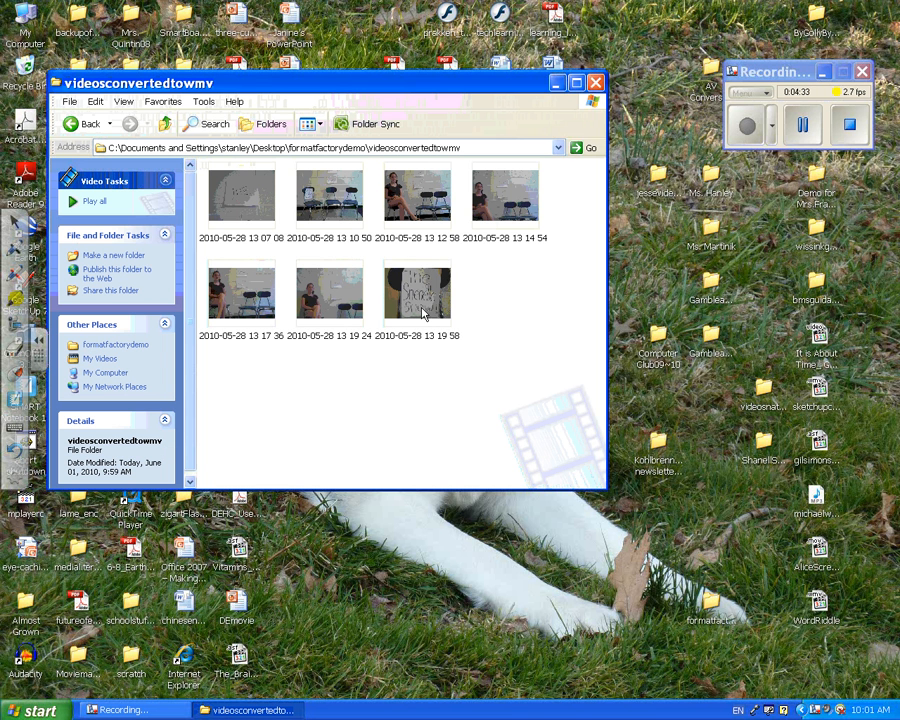
mouse_move(386, 324)
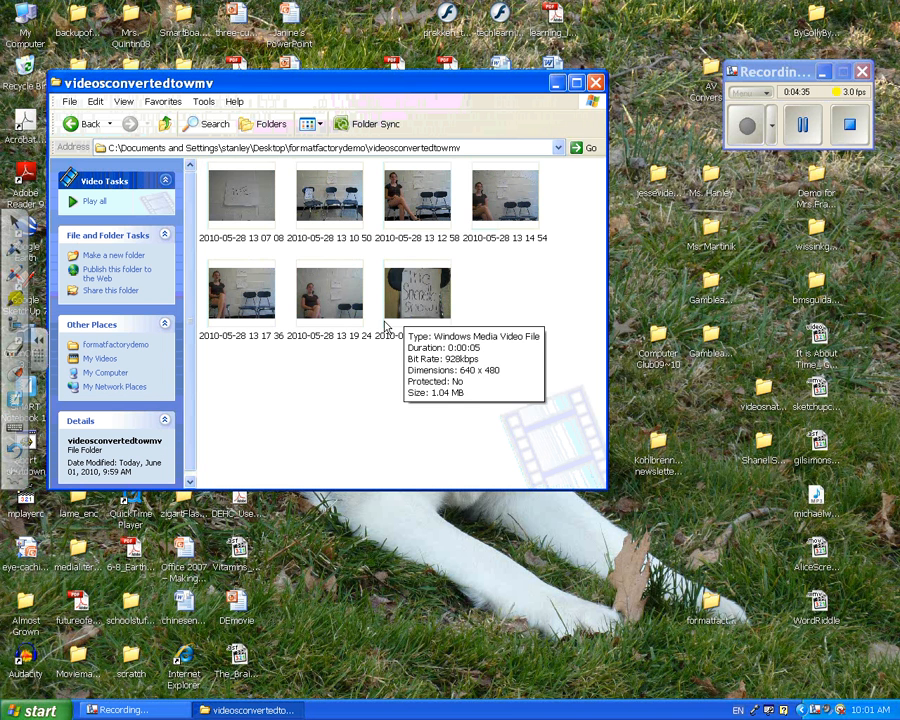
mouse_move(235, 216)
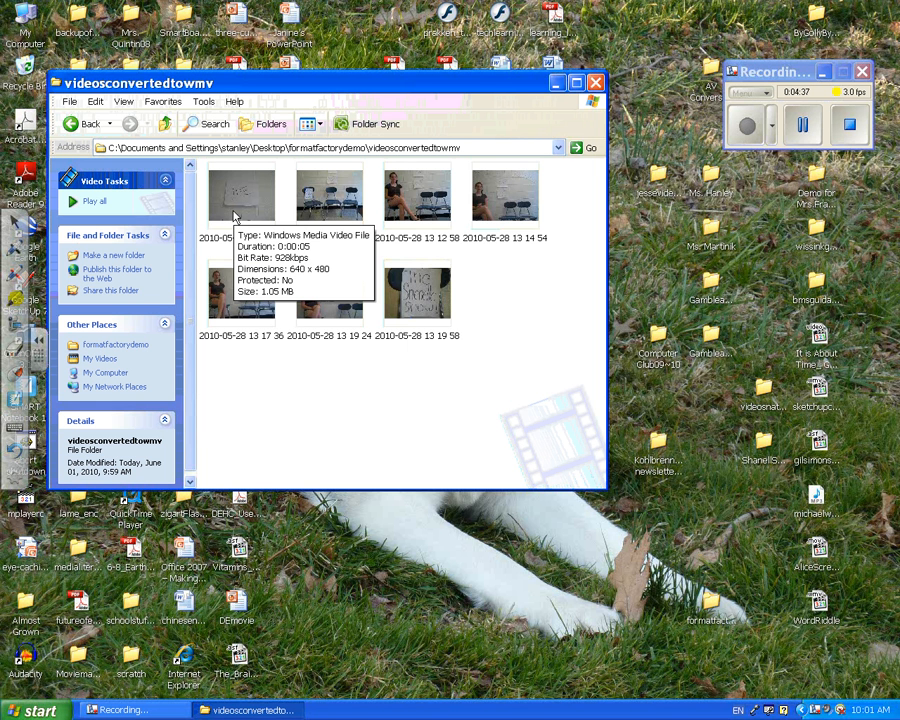